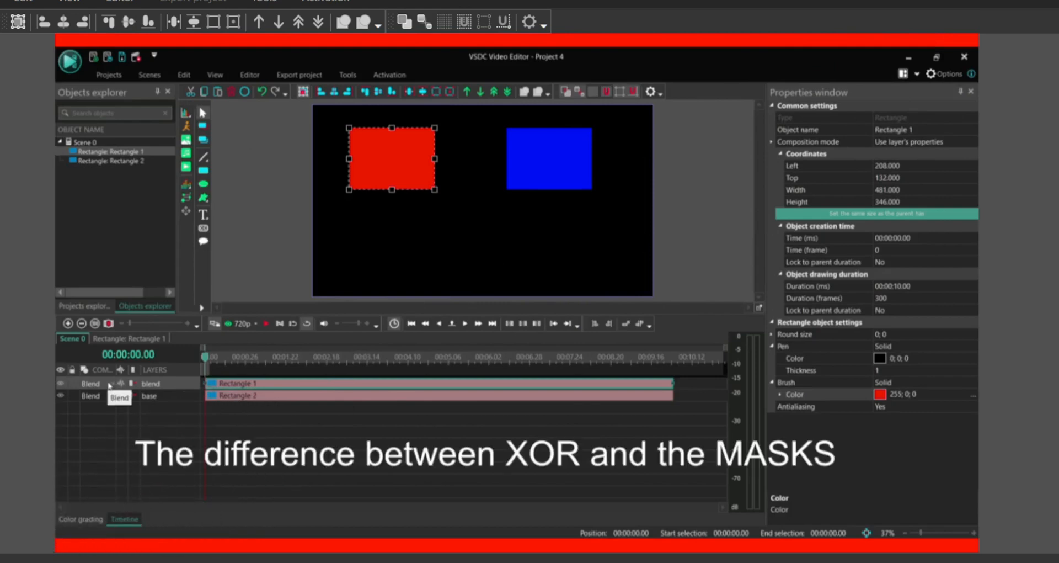
# Set the composition mode of the blend layer holding the red rectangle to Xor.
pyautogui.click(109, 385)
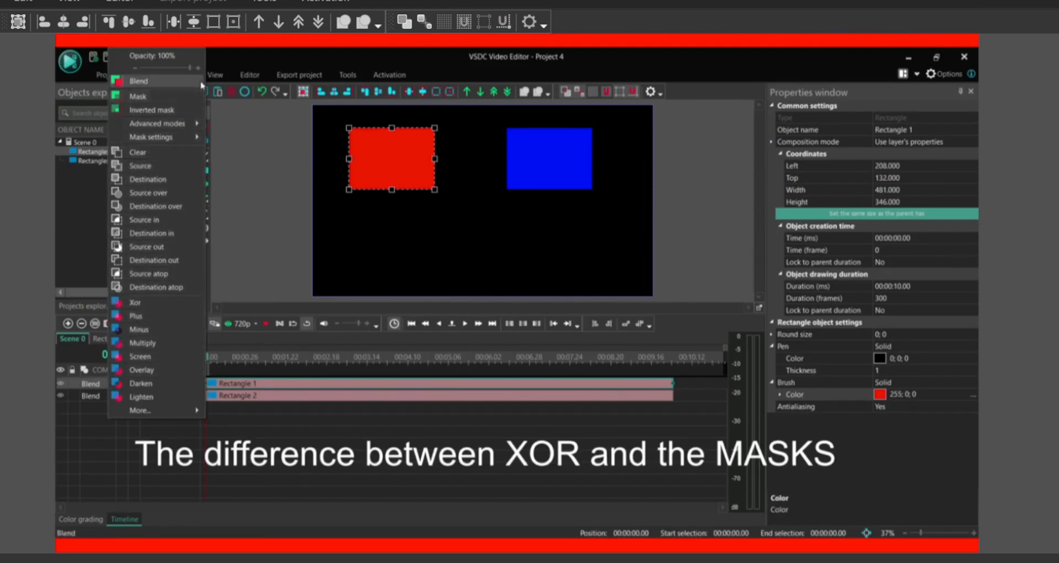
pyautogui.click(152, 307)
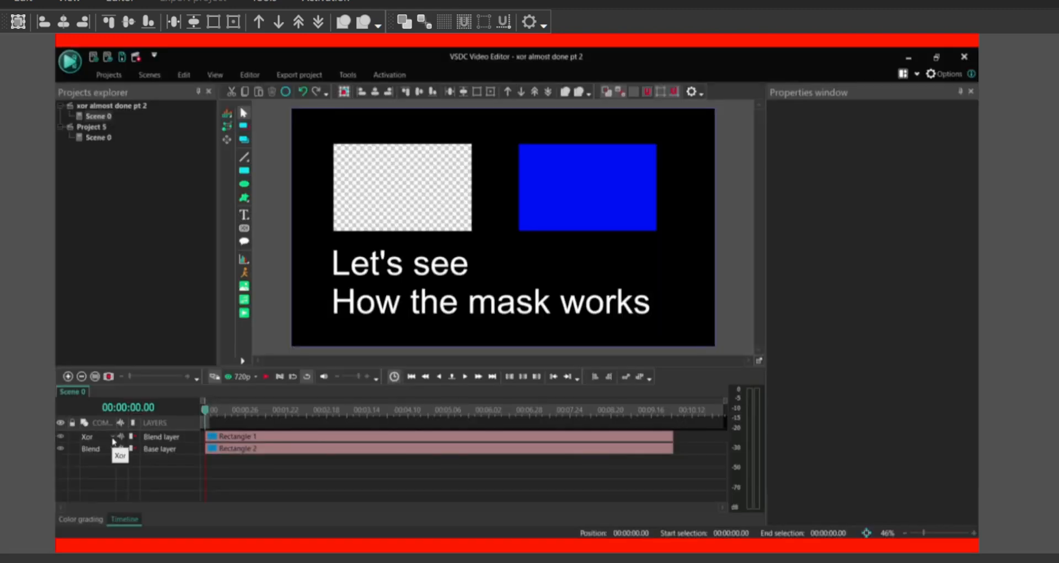
# Set the Blend layer's composition mode to Mask and move both rectangles so Rectangle 1 overlaps the blue one, at about Left 659, Top 311.
pyautogui.click(116, 438)
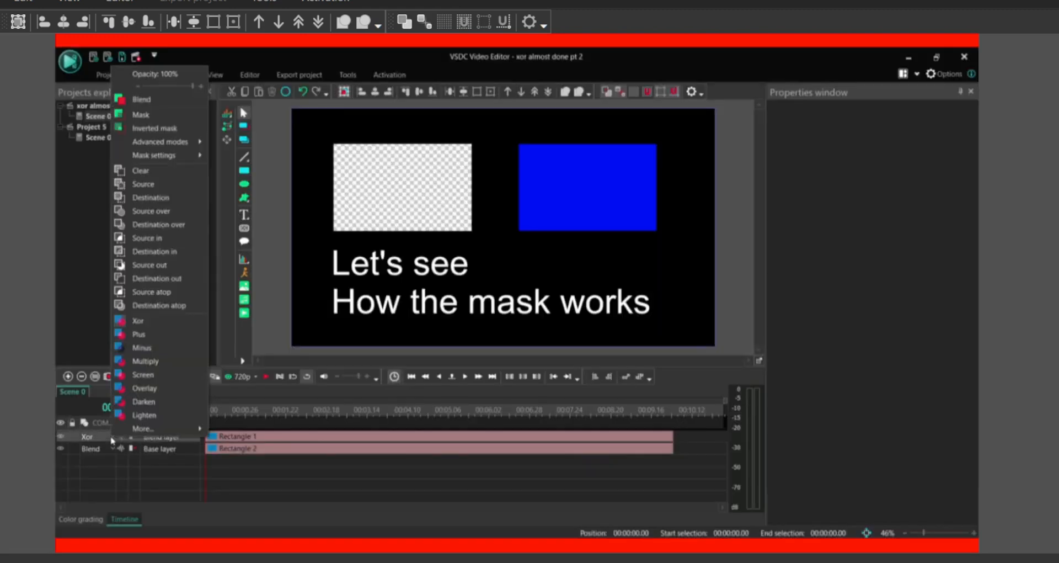
pyautogui.click(147, 117)
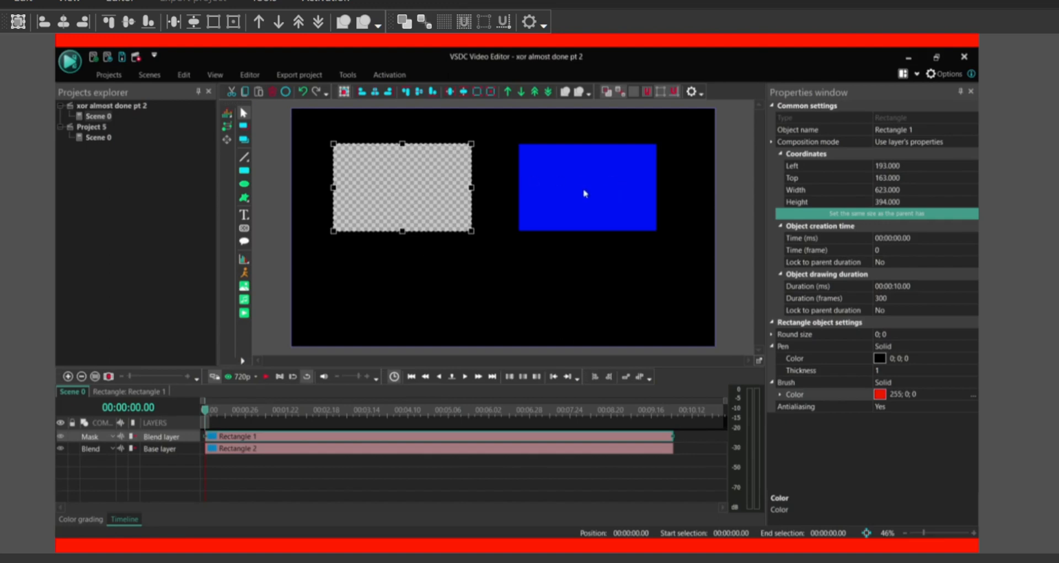
pyautogui.moveTo(583, 188); pyautogui.dragTo(575, 260)
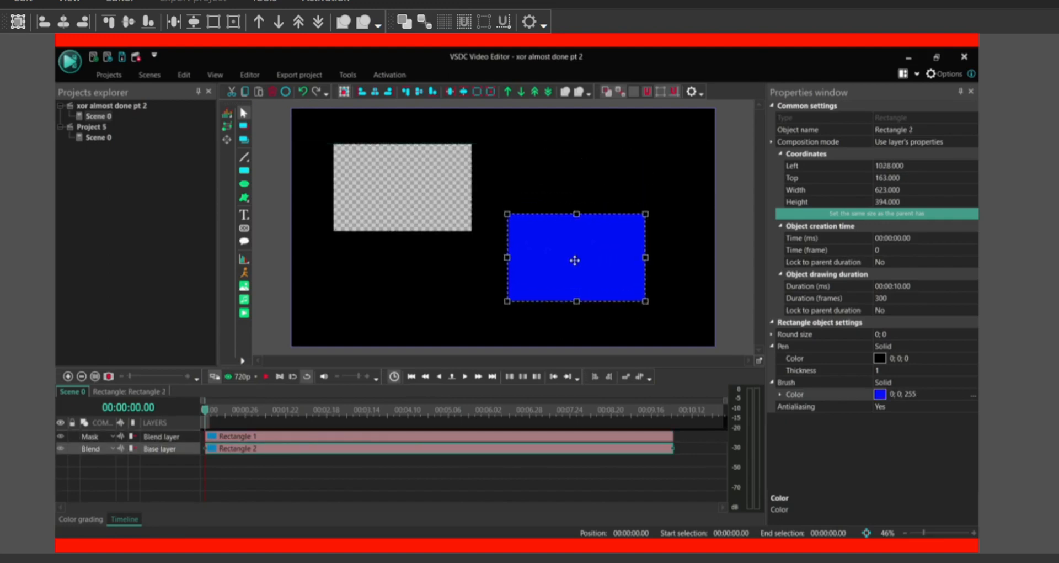
pyautogui.moveTo(381, 183); pyautogui.dragTo(486, 215)
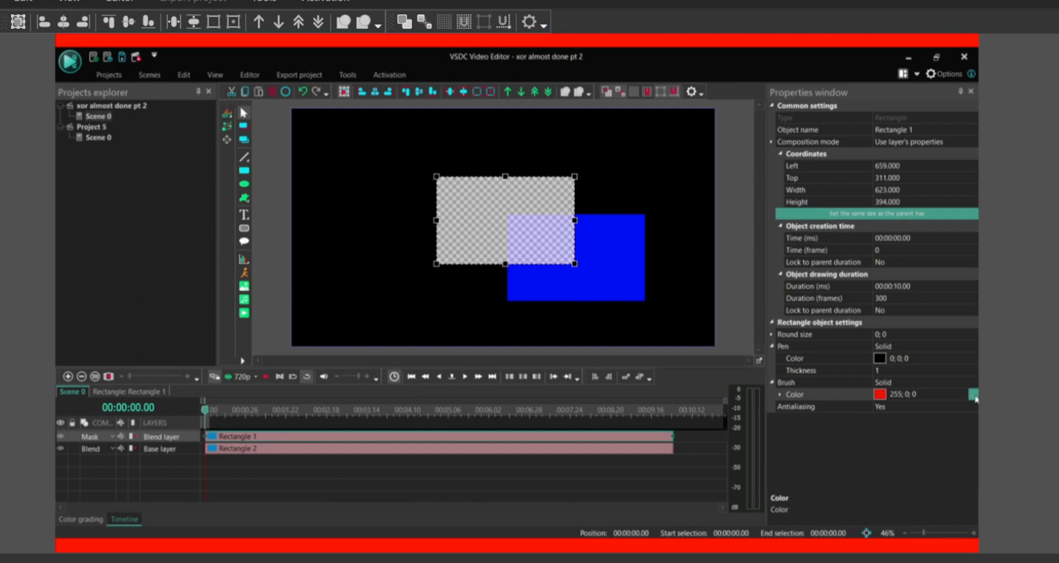
# Set Rectangle 1's brush color to black (0; 0; 0).
pyautogui.click(973, 394)
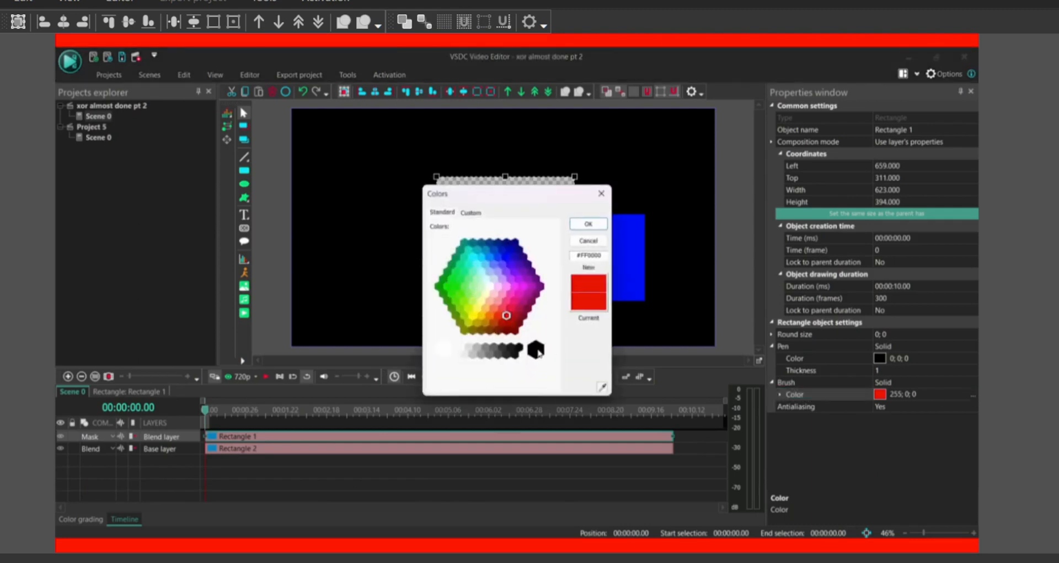
pyautogui.click(536, 352)
pyautogui.click(589, 225)
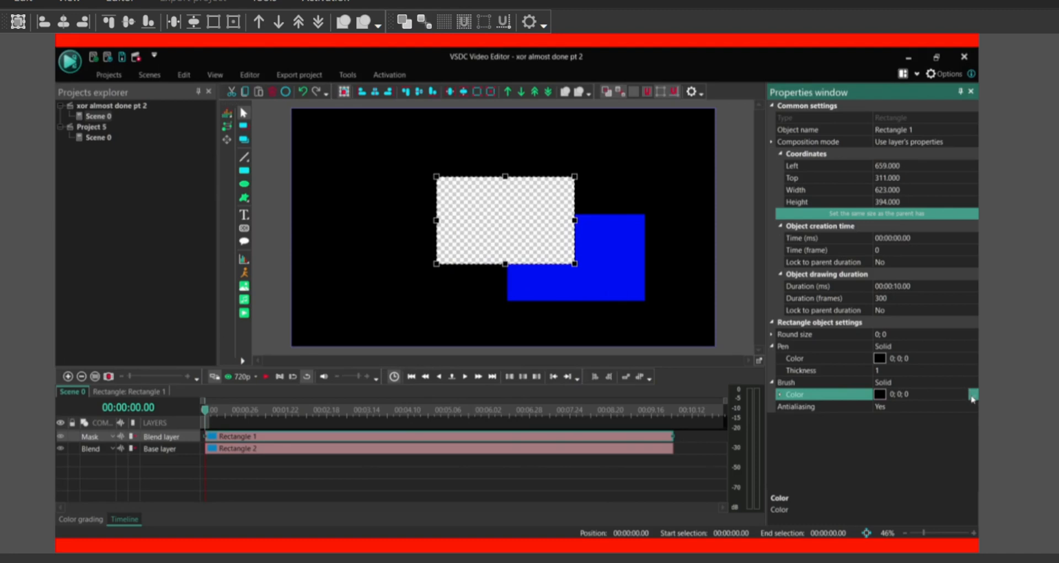
# Set the mask rectangle's brush color to dark gray (#5F5F5F).
pyautogui.click(973, 396)
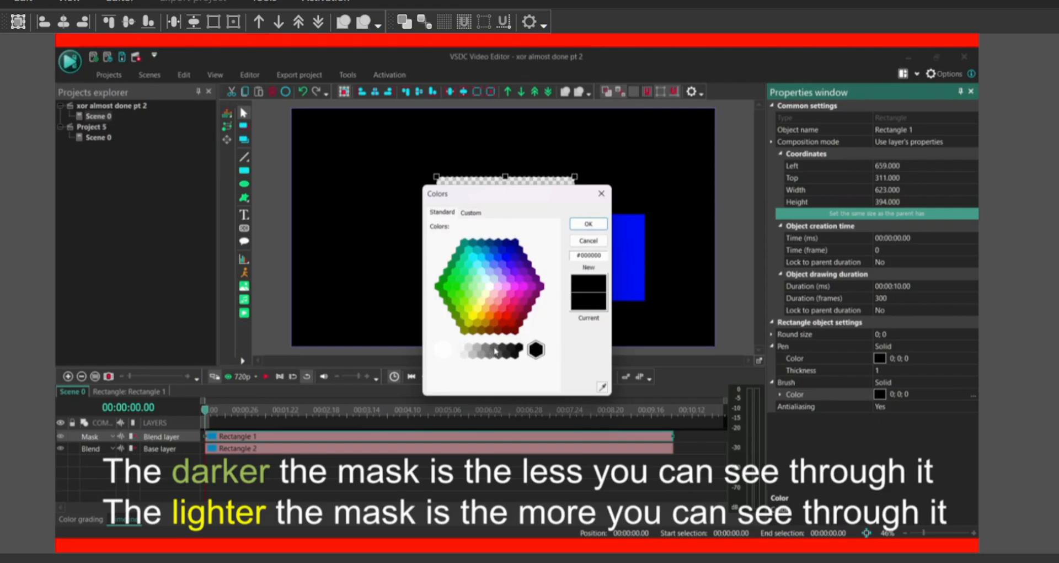
pyautogui.click(494, 349)
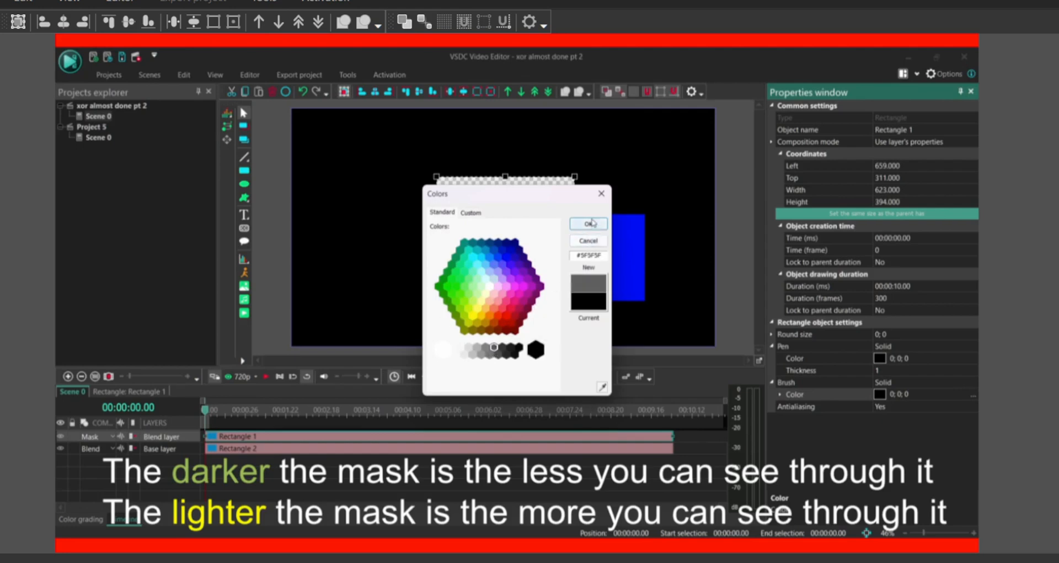
pyautogui.click(589, 225)
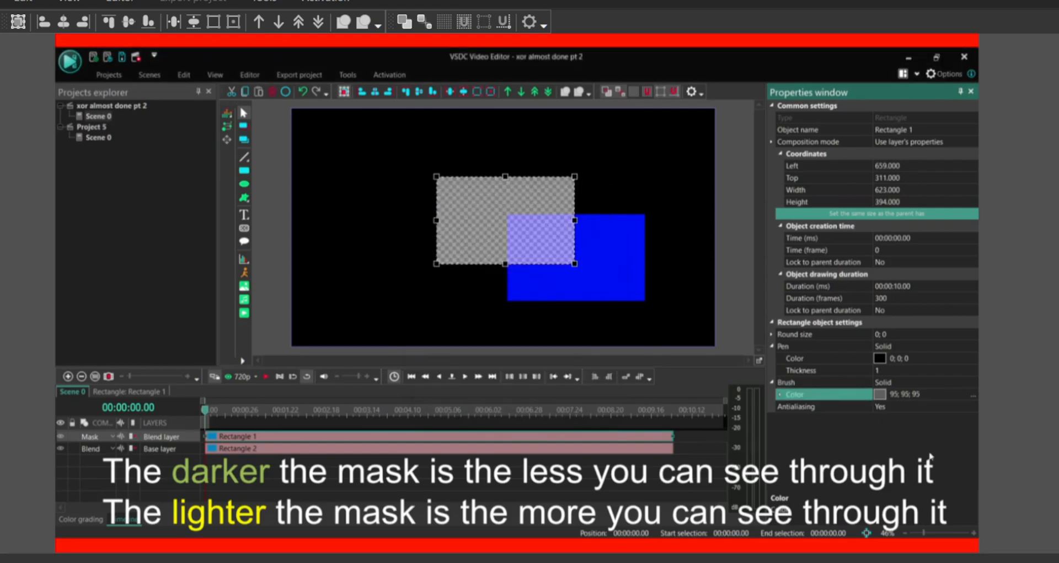
# Set the mask rectangle's brush color to white (#FFFFFF).
pyautogui.click(973, 396)
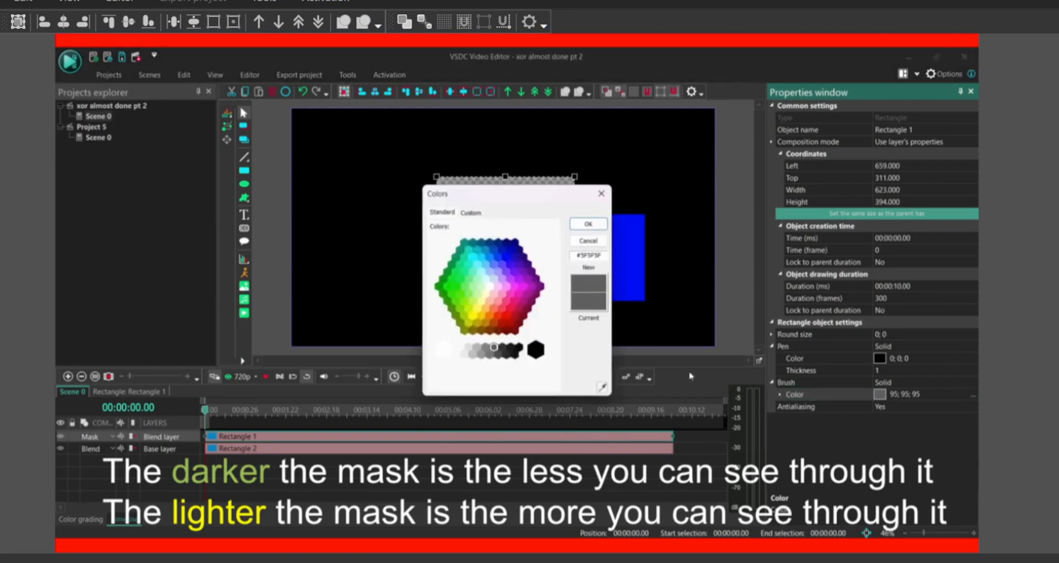
pyautogui.click(489, 287)
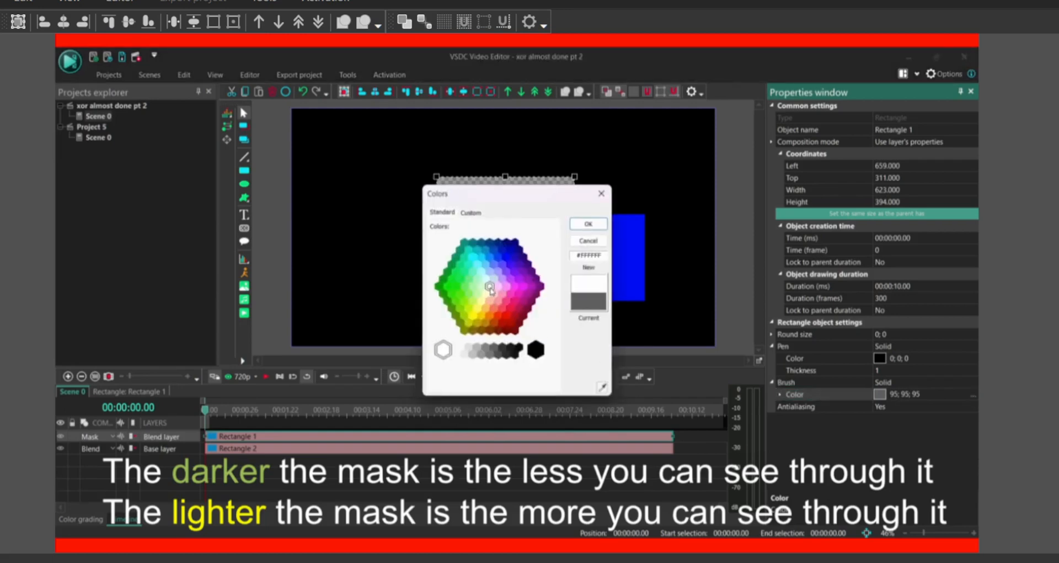
pyautogui.click(588, 224)
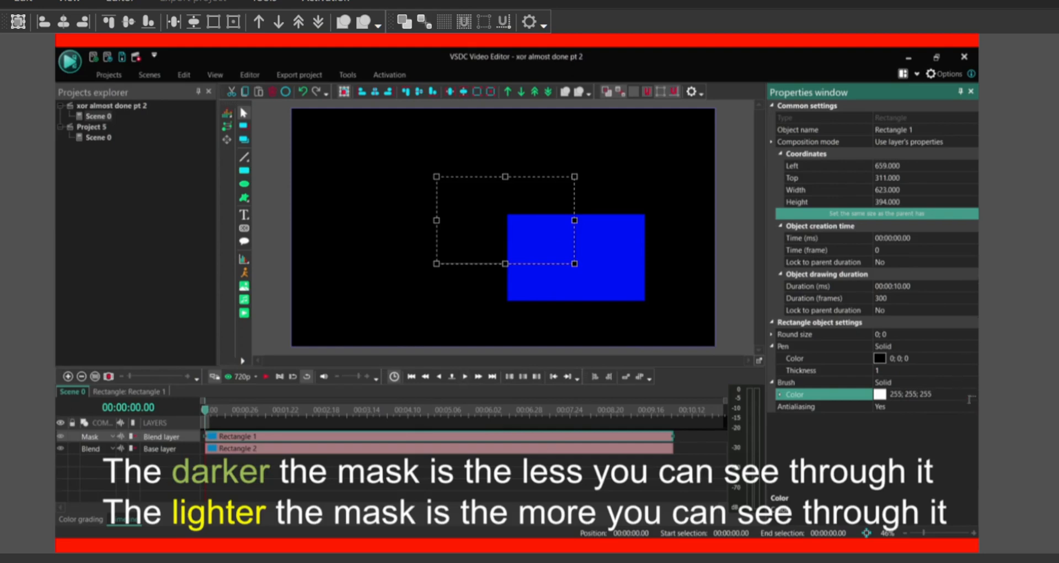
# Set Rectangle 1's brush color to black (#000000) and switch the Blend layer's composition mode to Xor.
pyautogui.click(972, 395)
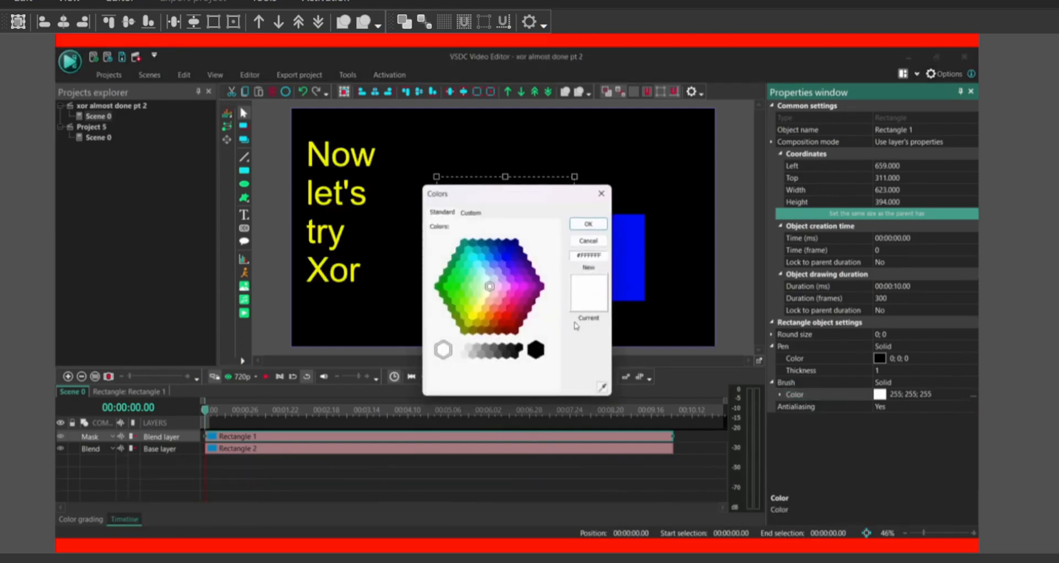
pyautogui.click(536, 349)
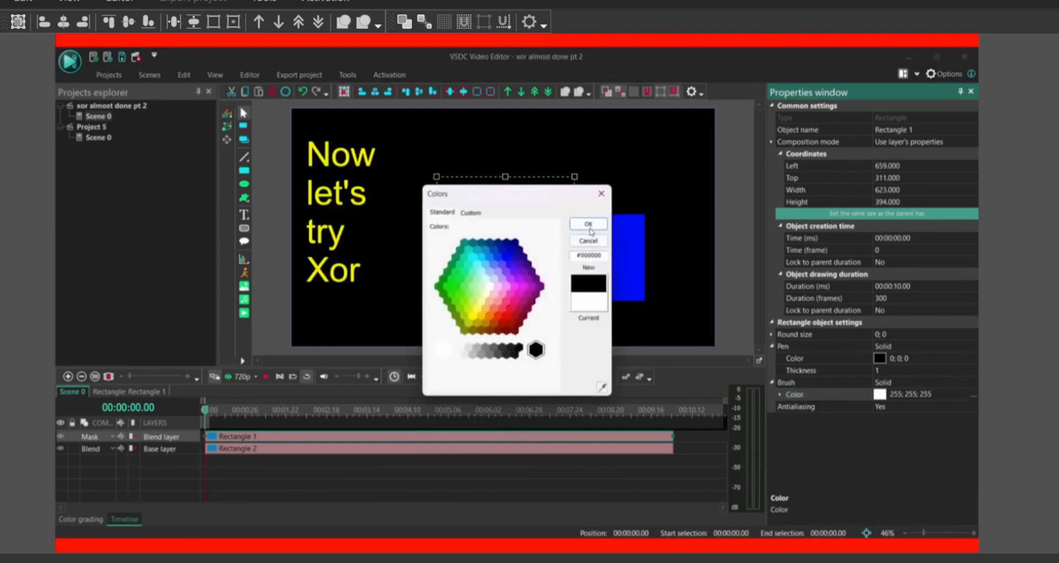
pyautogui.click(589, 224)
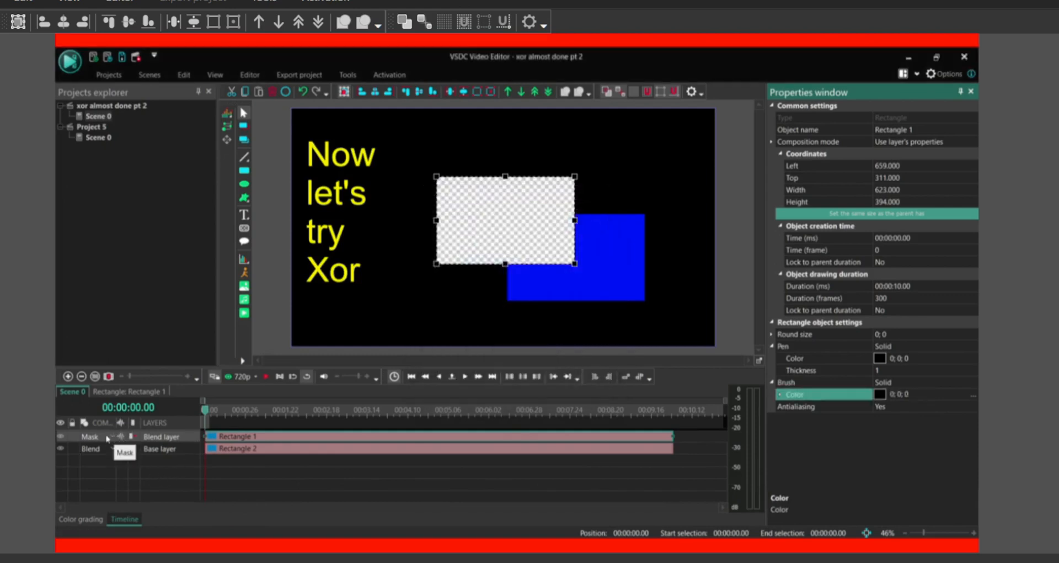
pyautogui.click(111, 437)
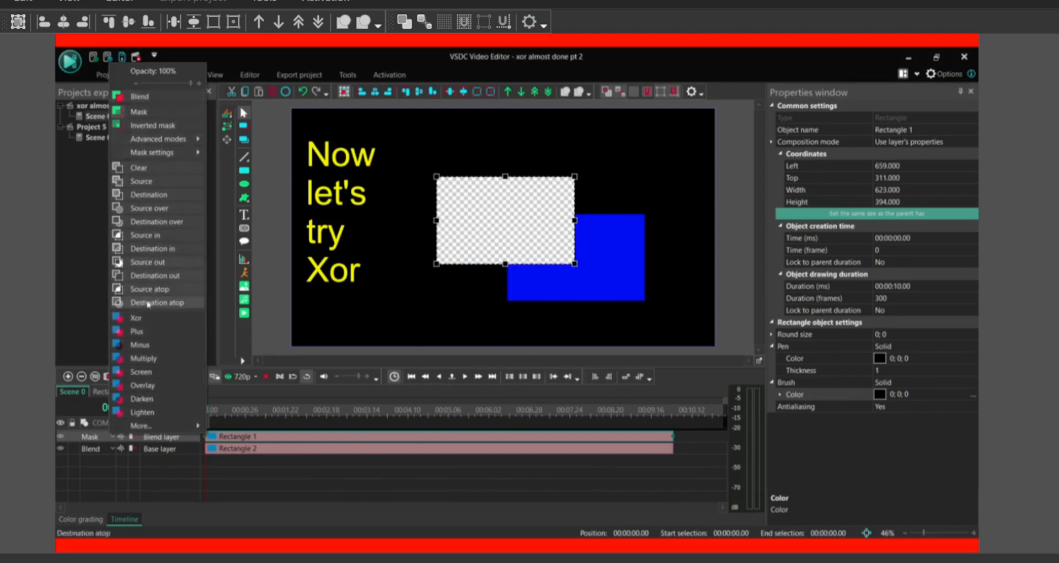
pyautogui.click(147, 323)
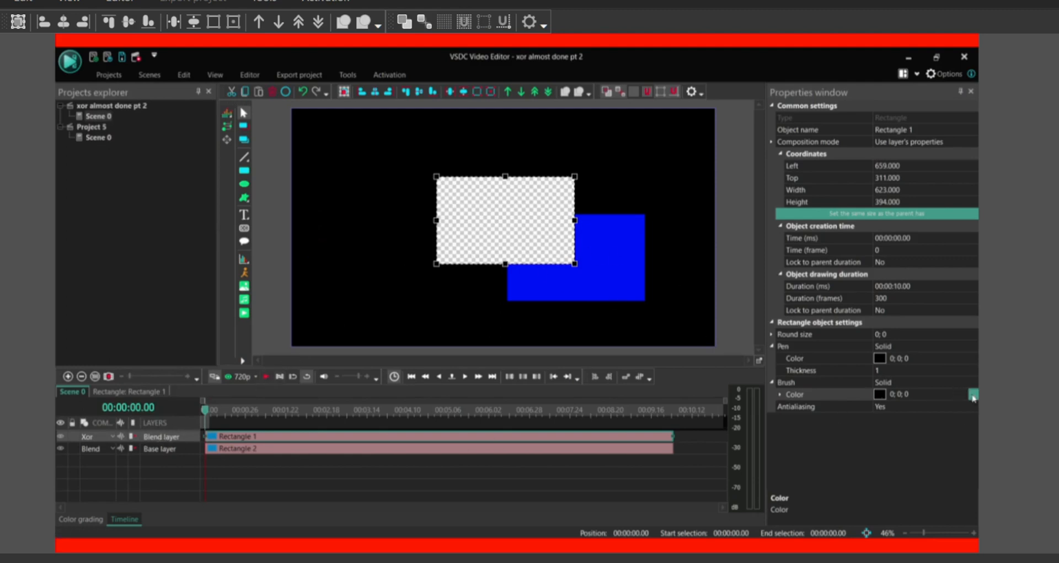
# Set the Xor rectangle's brush color to dark gray (#5F5F5F).
pyautogui.click(973, 394)
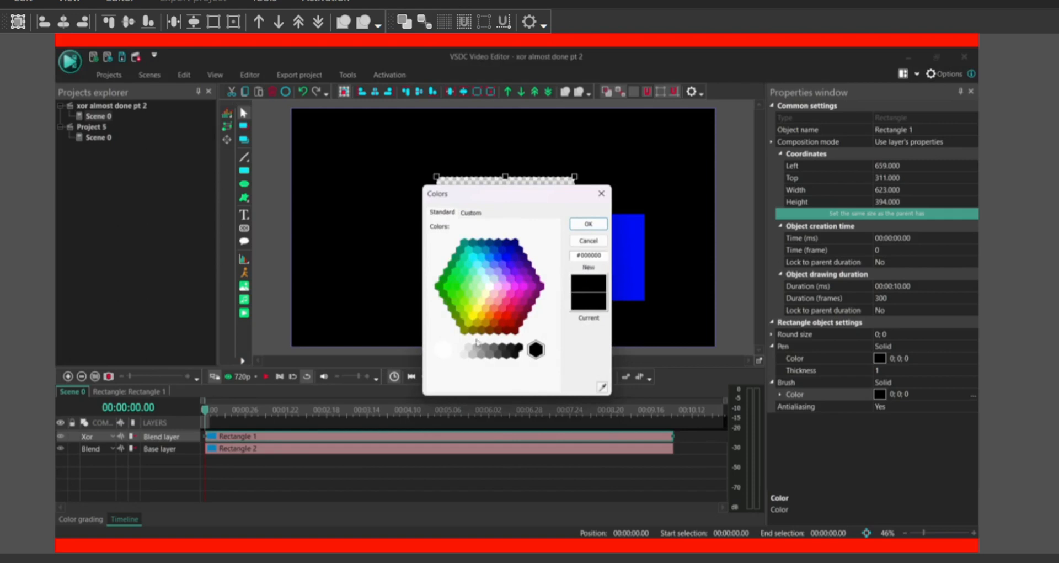
pyautogui.click(493, 349)
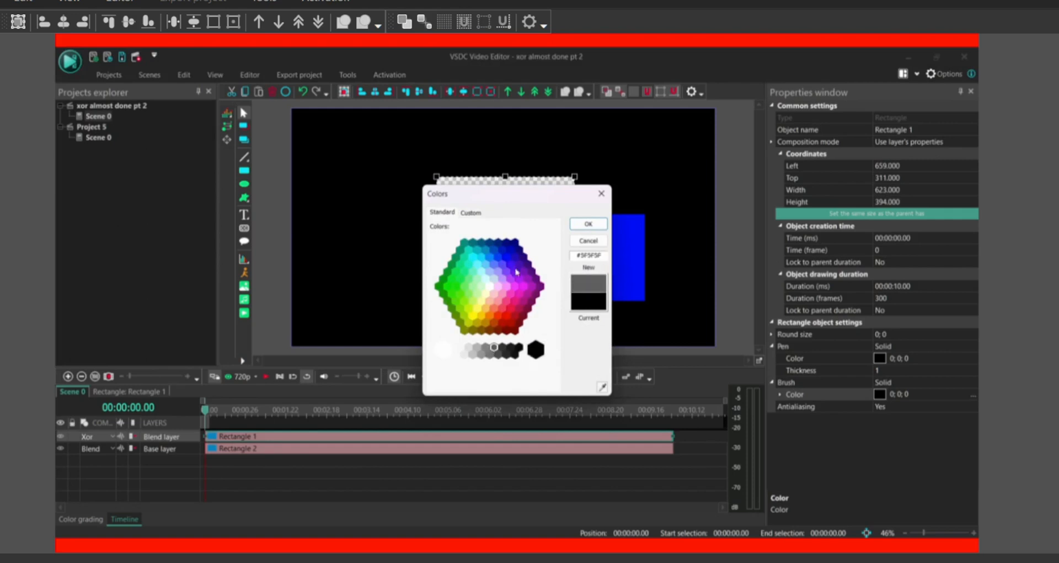
pyautogui.click(599, 229)
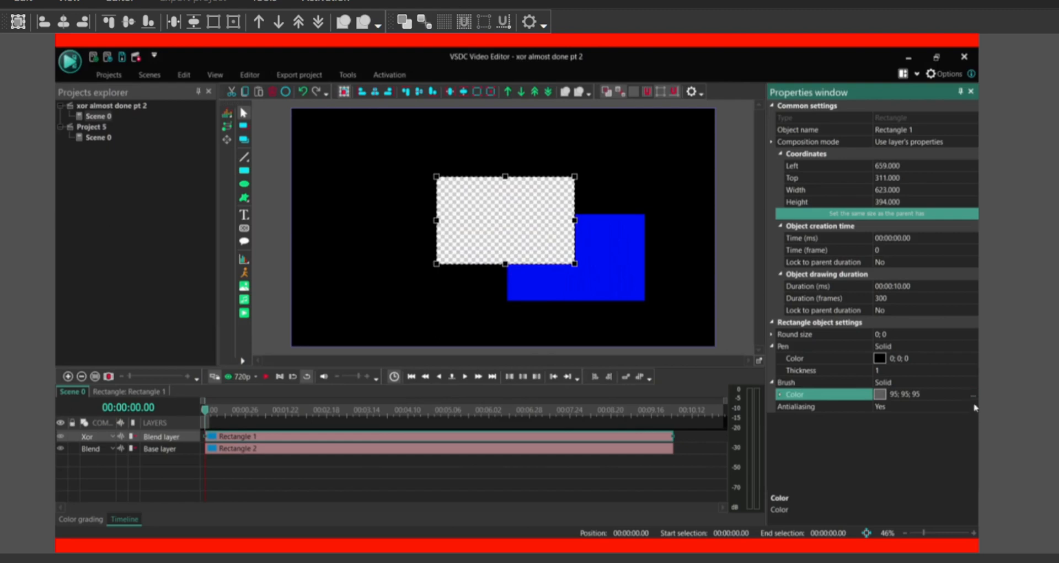
# Set the Xor rectangle's brush color to white (#FFFFFF).
pyautogui.click(974, 395)
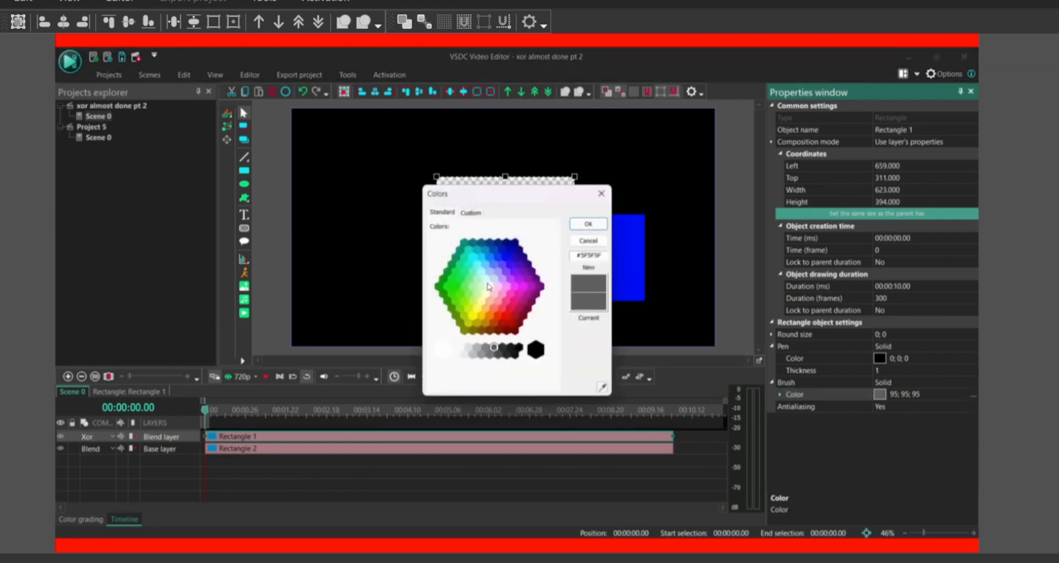
pyautogui.click(489, 288)
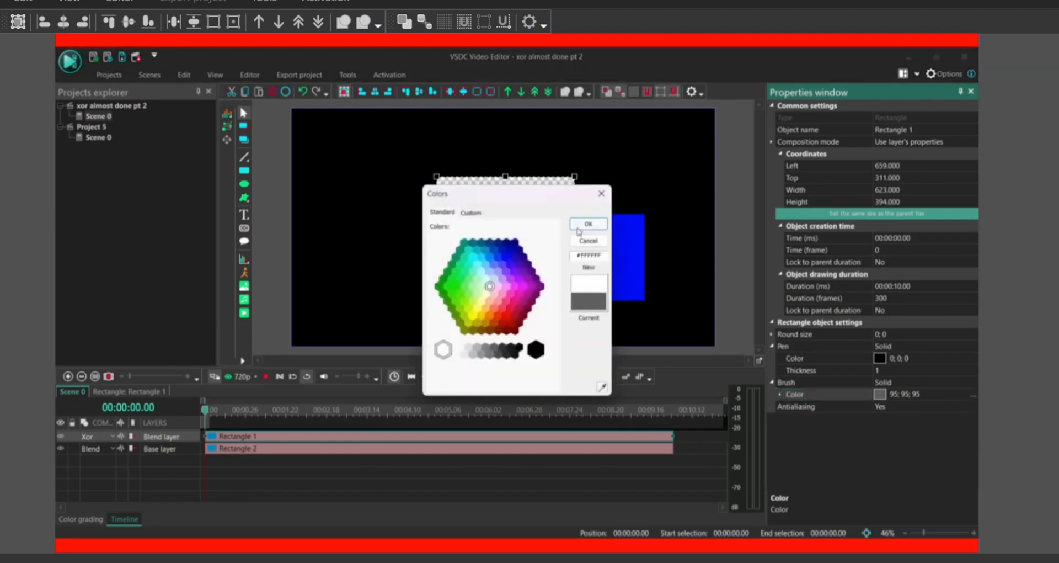
pyautogui.click(588, 223)
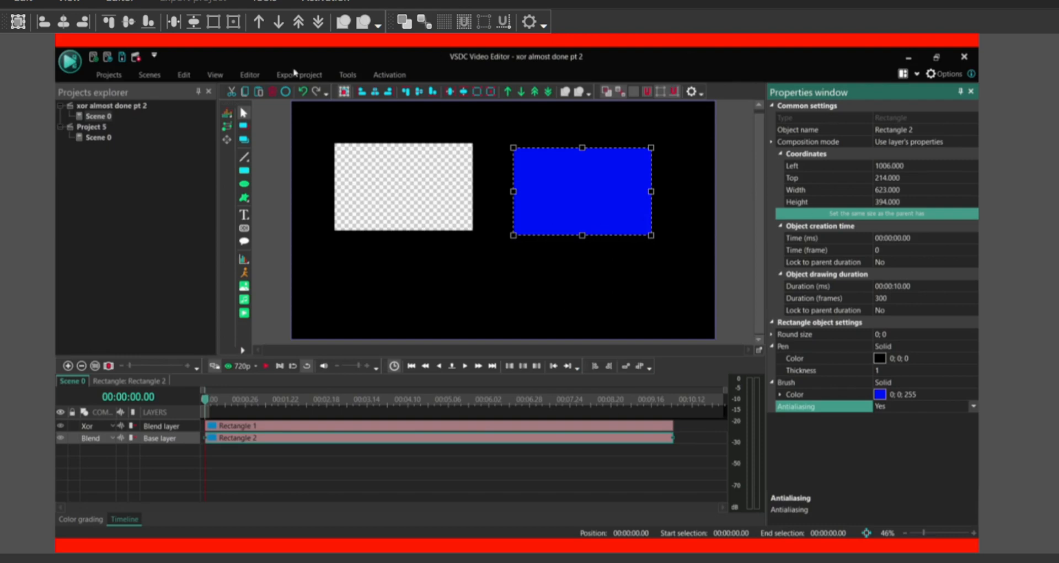
# Set Scene 0's background opacity level to 0 and change Rectangle 1's brush color to black (#000000).
pyautogui.click(92, 117)
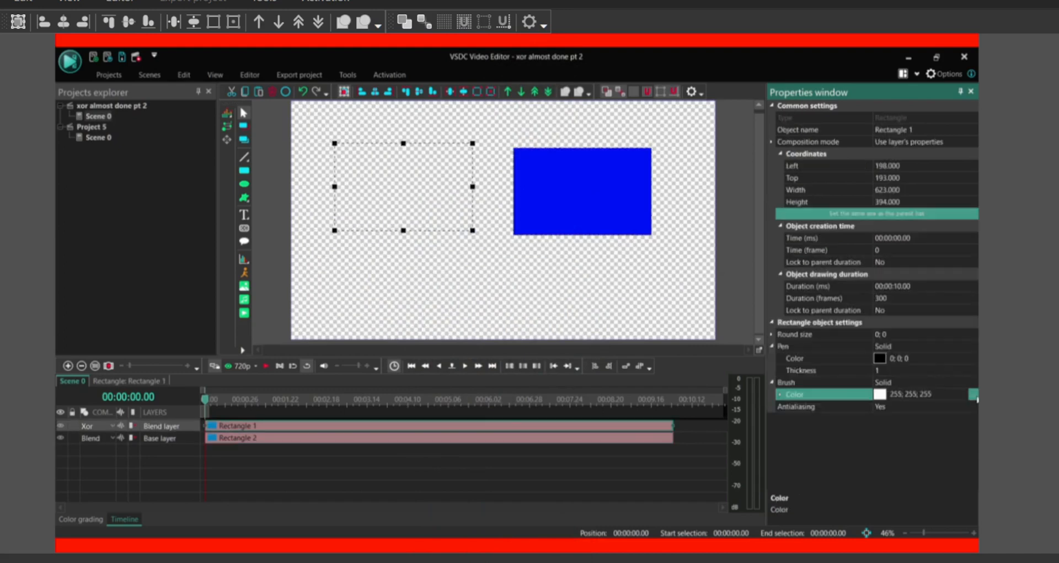
pyautogui.click(974, 394)
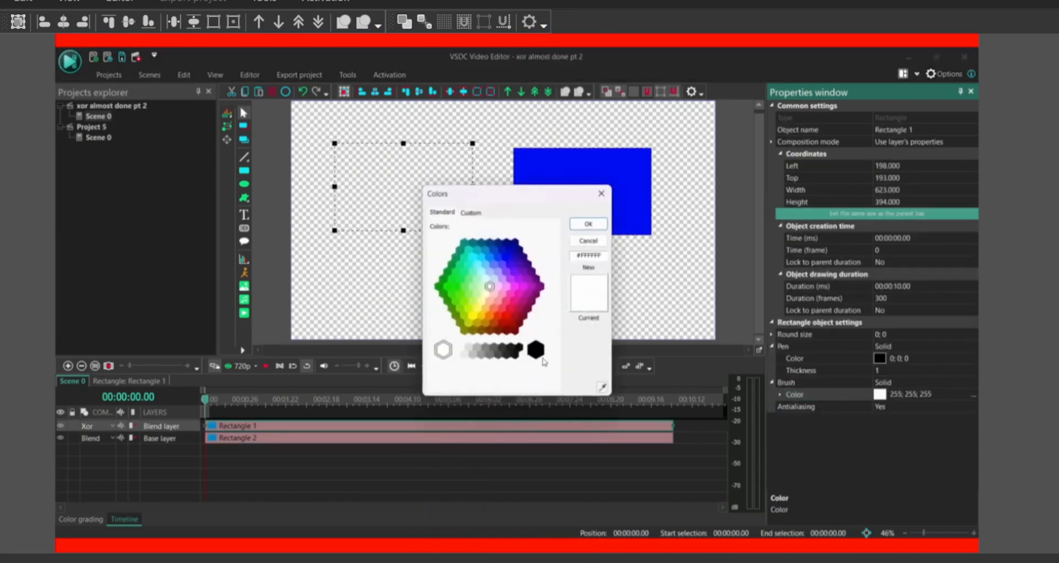
pyautogui.click(538, 353)
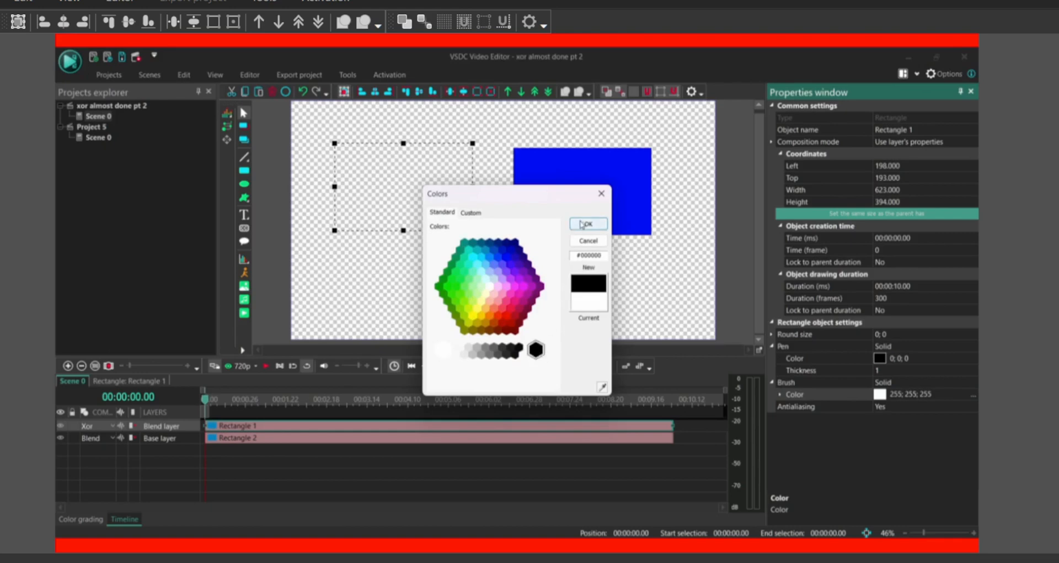
pyautogui.click(582, 225)
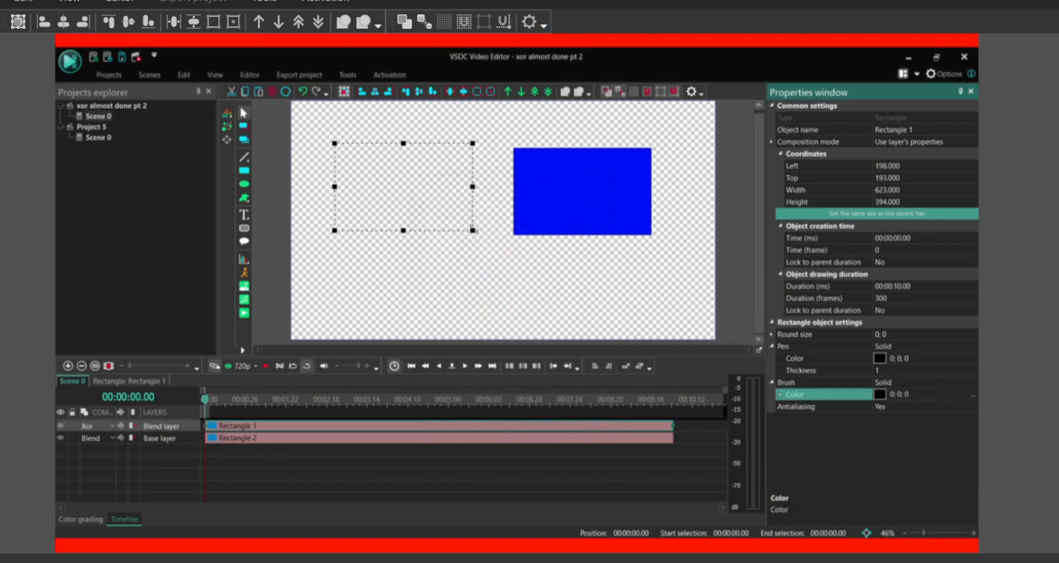
# Move the blue rectangle to about Left 1137, Top 515, and place Rectangle 1 partly over its upper-left area at about Left 819, Top 391.
pyautogui.moveTo(585, 208); pyautogui.dragTo(613, 272)
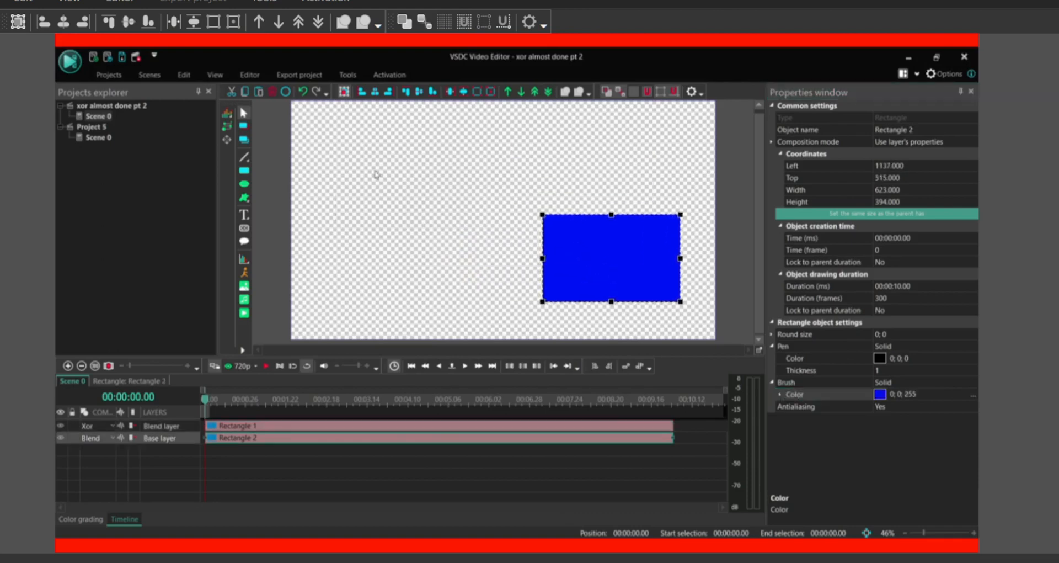
pyautogui.click(373, 174)
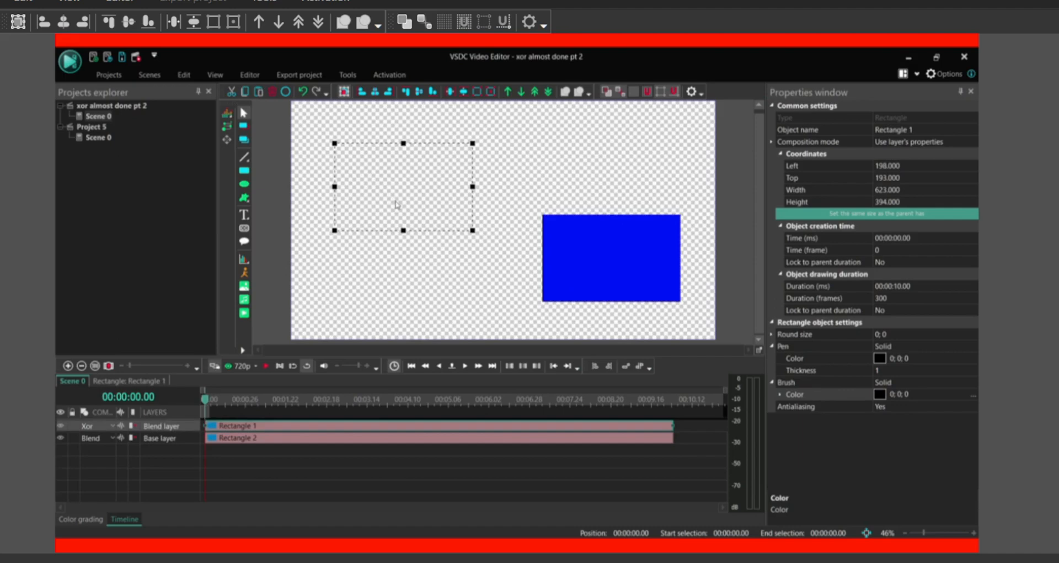
pyautogui.moveTo(395, 201); pyautogui.dragTo(524, 240)
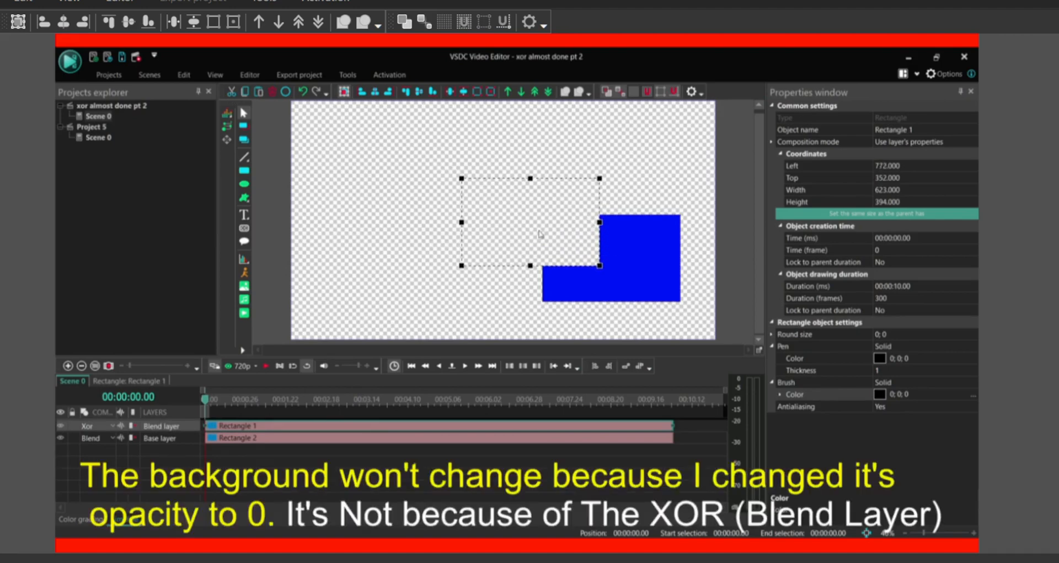
pyautogui.moveTo(529, 215); pyautogui.dragTo(539, 226)
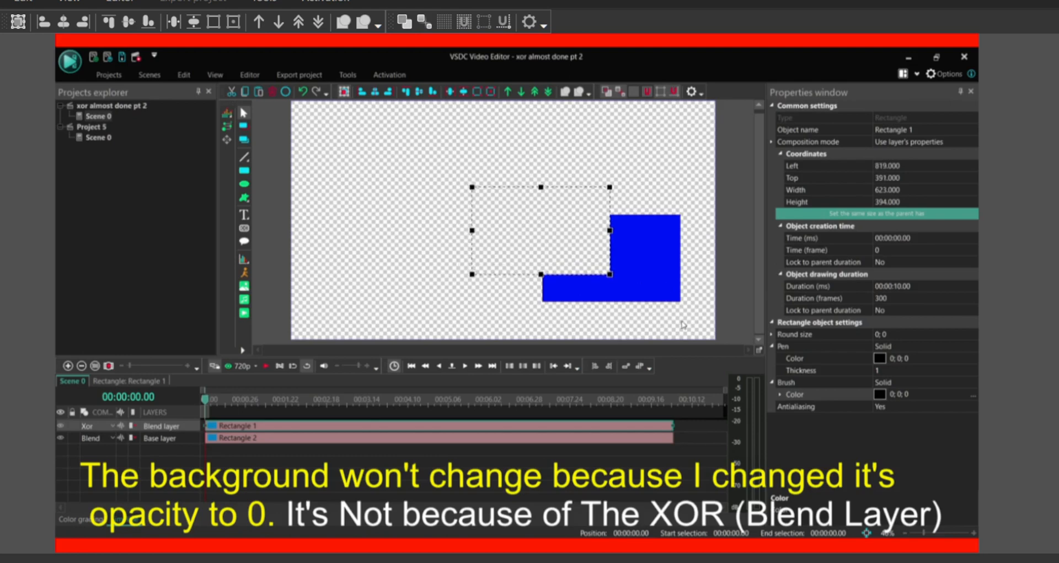
# Set Scene 0's background color to green (#00C024).
pyautogui.click(683, 324)
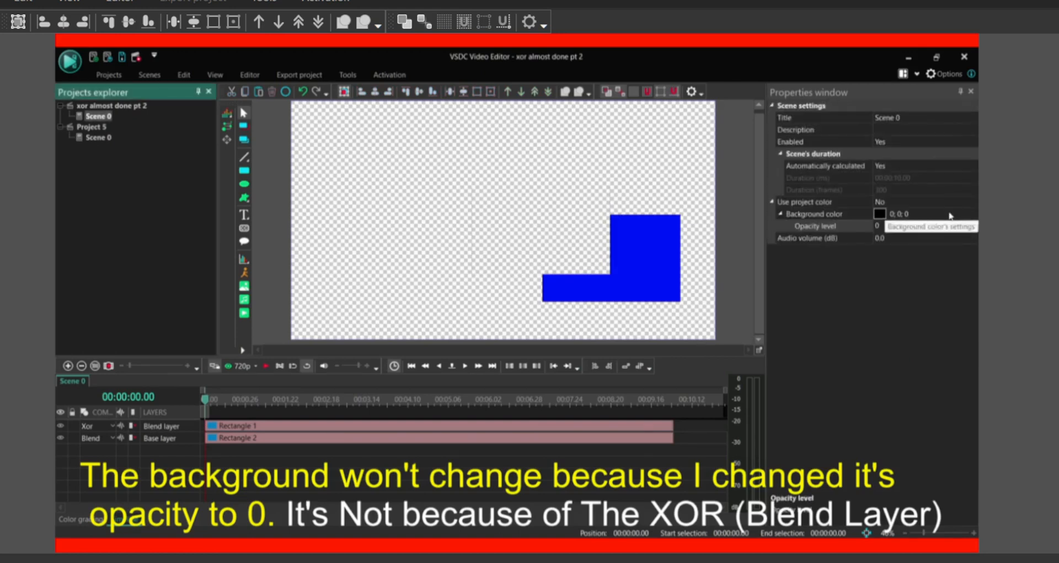
pyautogui.click(950, 216)
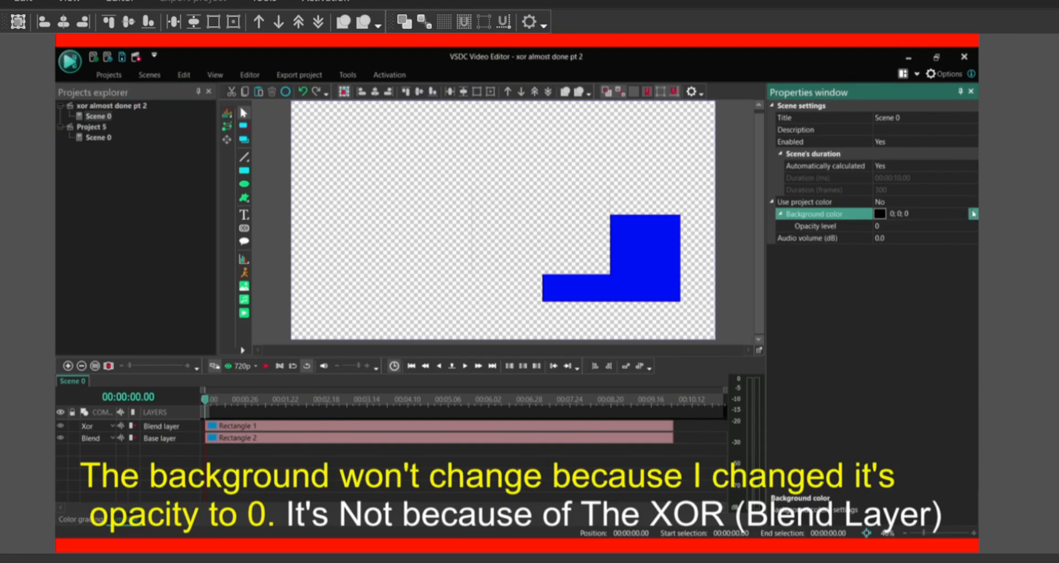
pyautogui.click(972, 214)
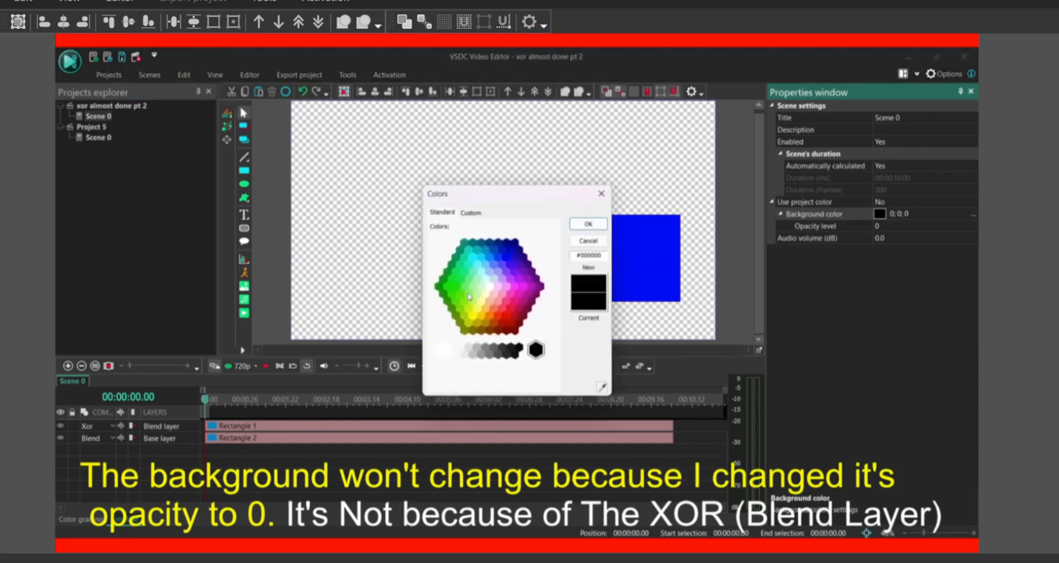
pyautogui.click(457, 288)
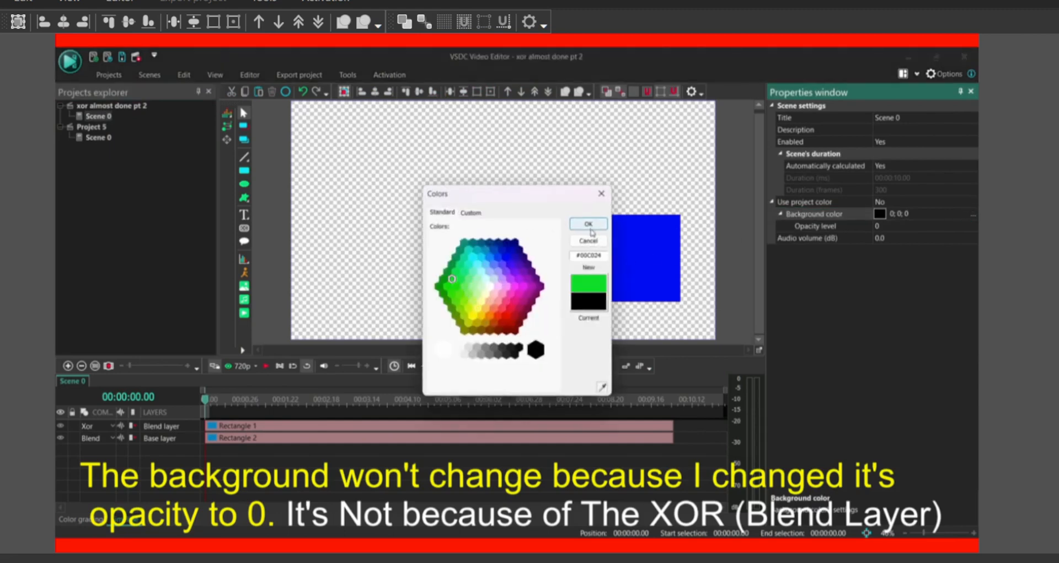
pyautogui.click(590, 227)
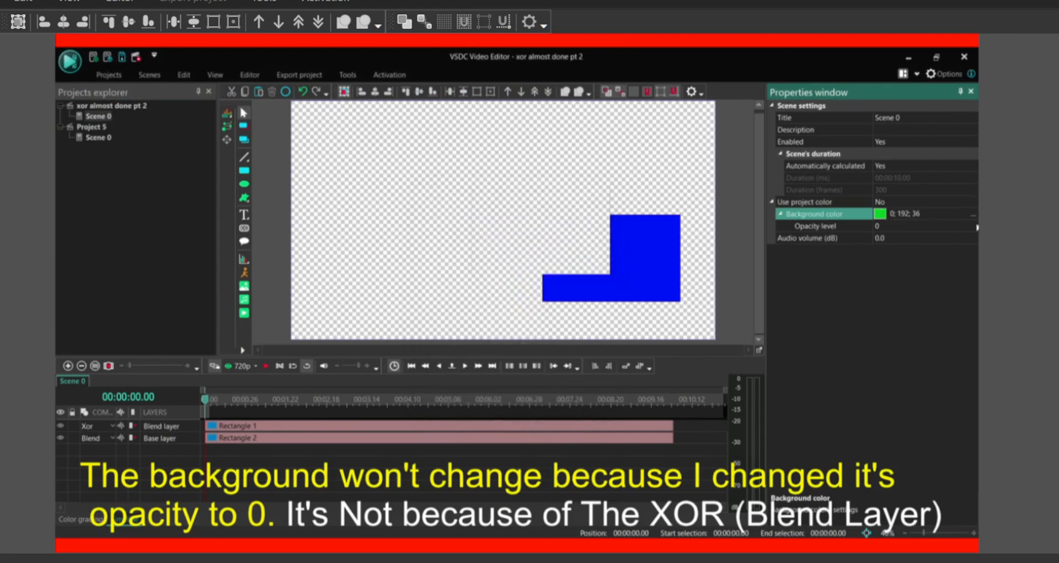
# Set Scene 0's background color to dark red (#C00000) and select Rectangle 1 on the canvas.
pyautogui.click(973, 214)
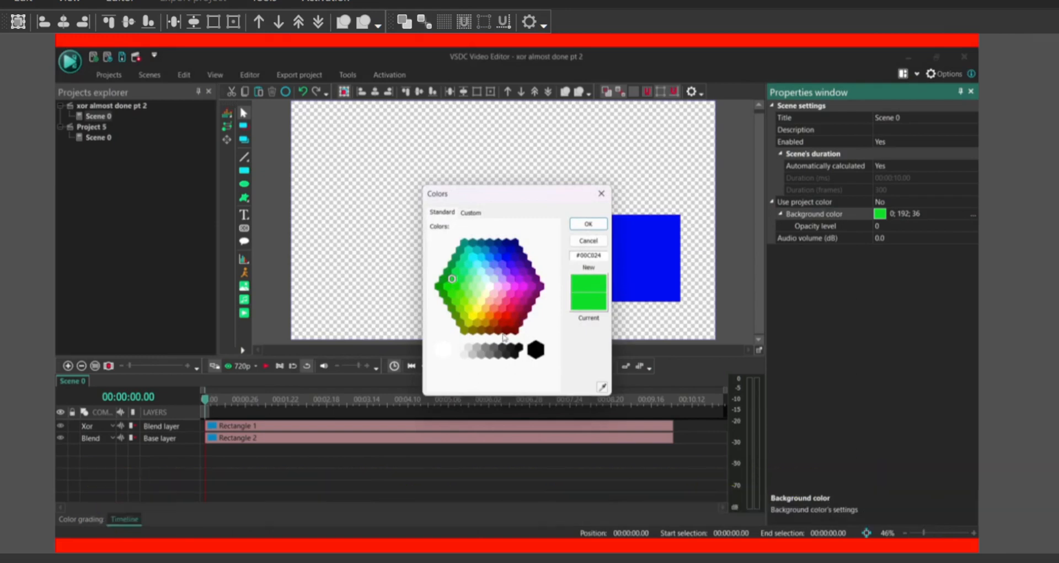
pyautogui.click(511, 328)
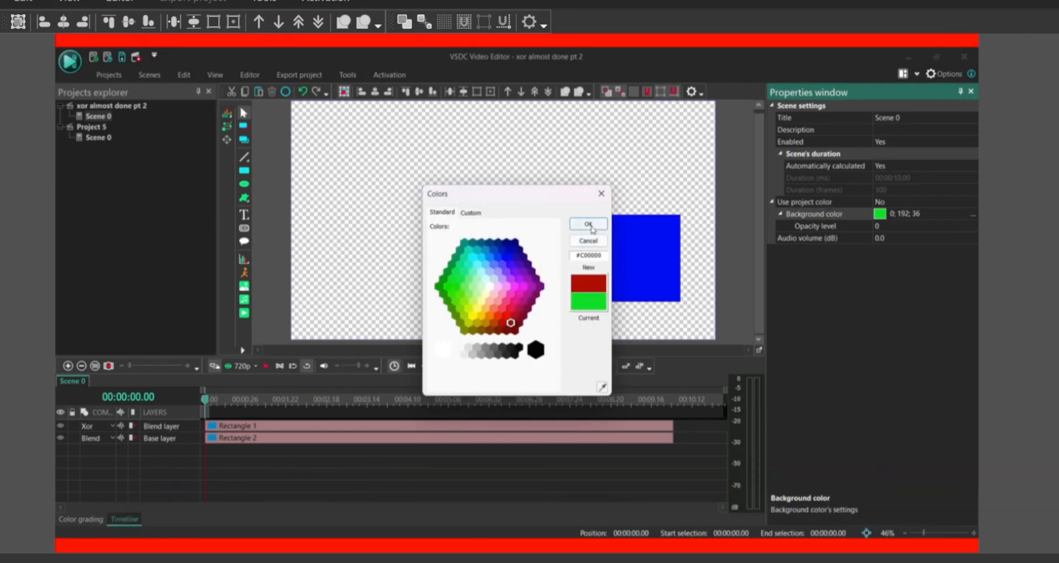
pyautogui.click(588, 223)
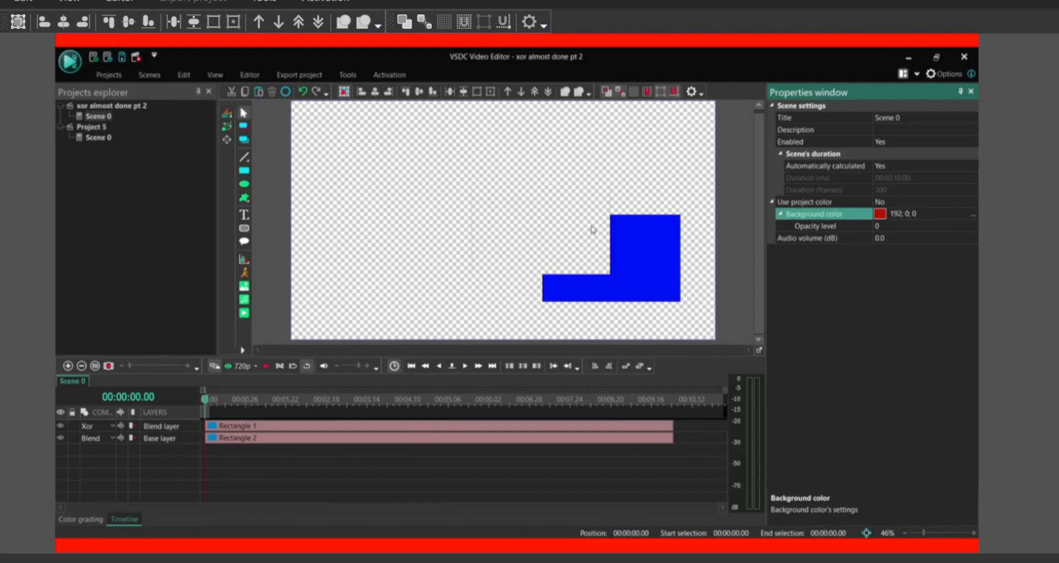
pyautogui.click(592, 228)
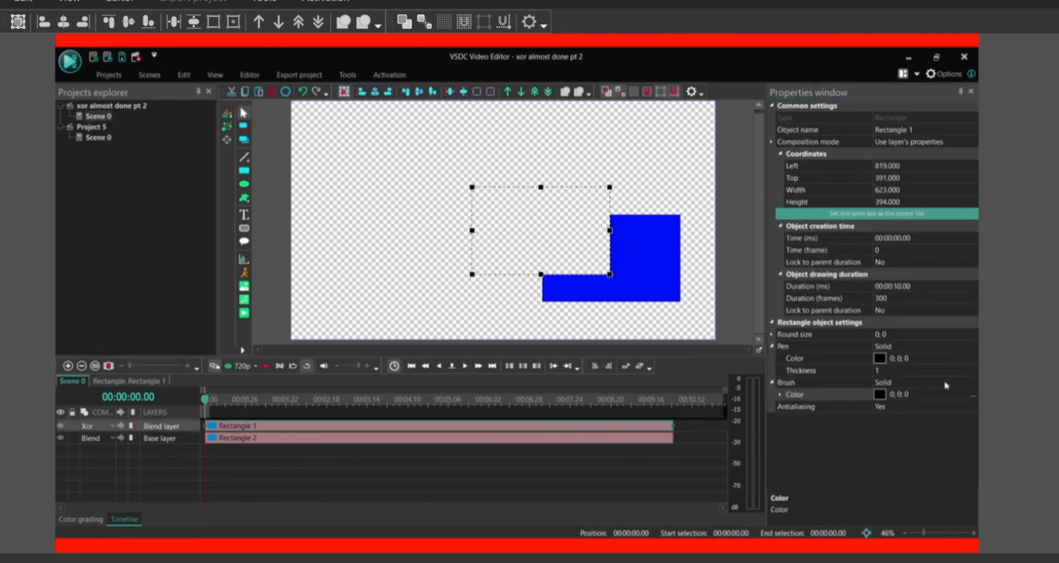